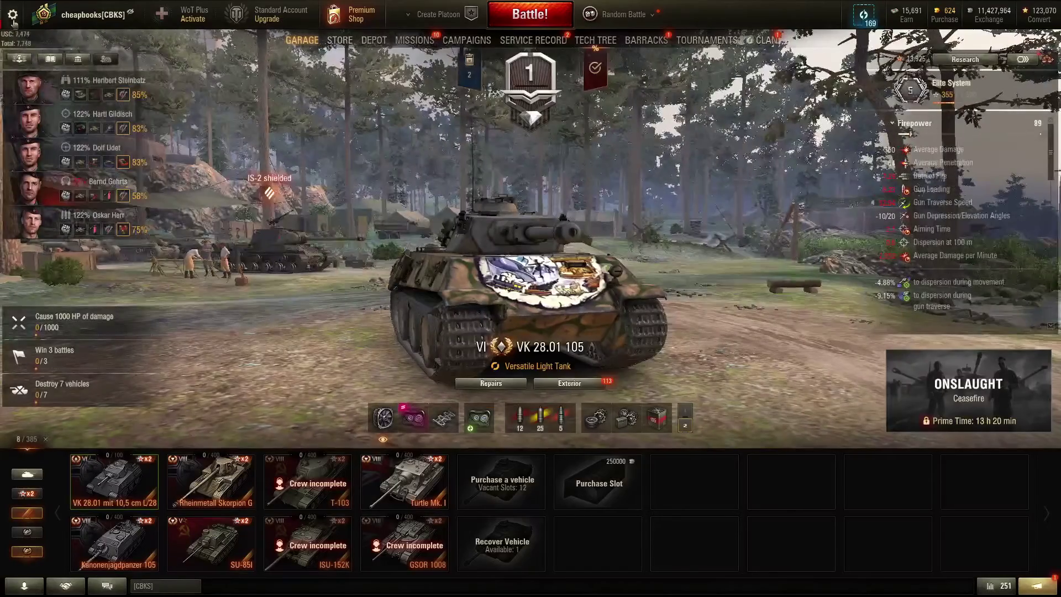
- Open the game settings and view the keyboard bindings for movement and cruise control
left_click(13, 22)
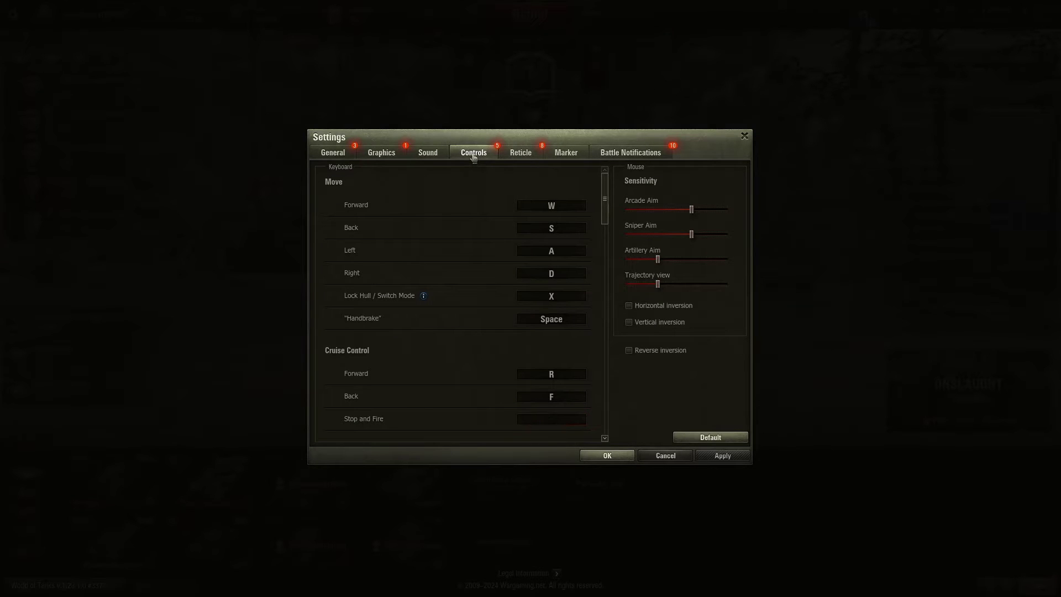
scroll(579, 212, "down", 1)
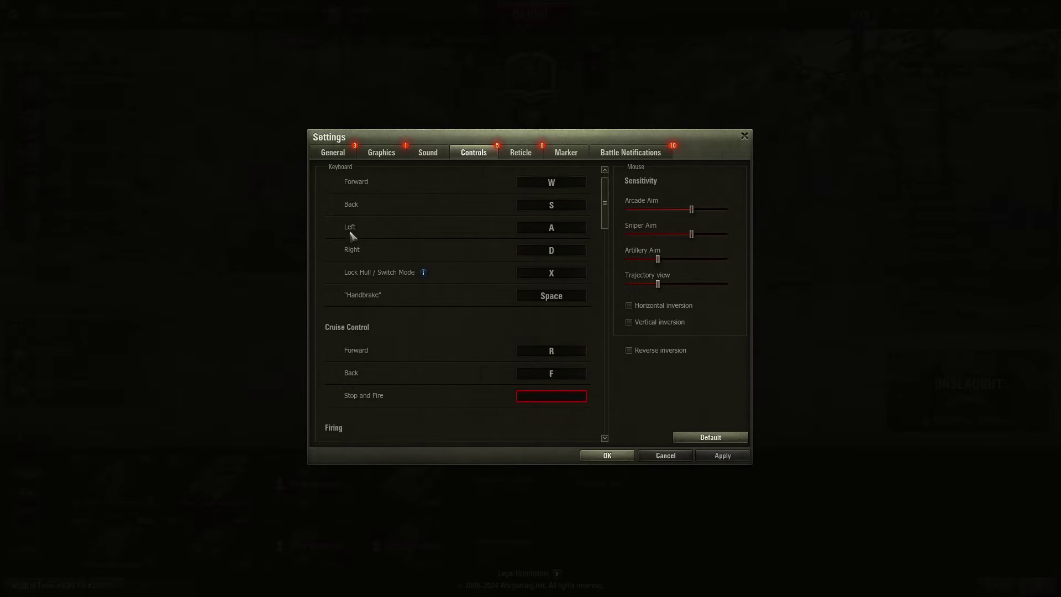
- Try rebinding Lock Hull / Switch Mode and "Handbrake" to LMB, and restore the default controls
left_click(565, 277)
left_click(569, 300)
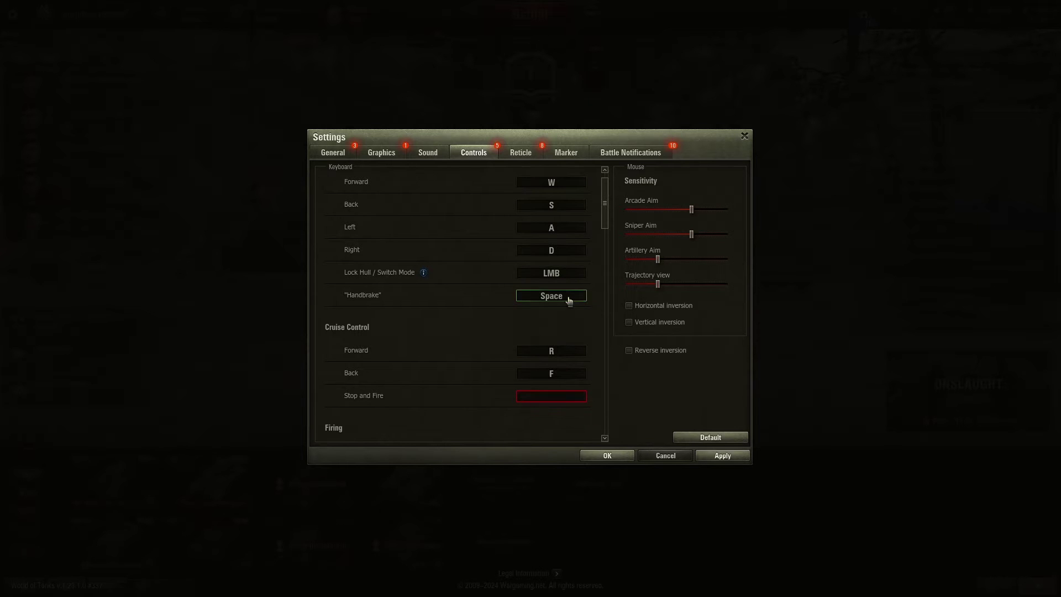
left_click(570, 300)
left_click(568, 275)
left_click(568, 276)
key("Escape")
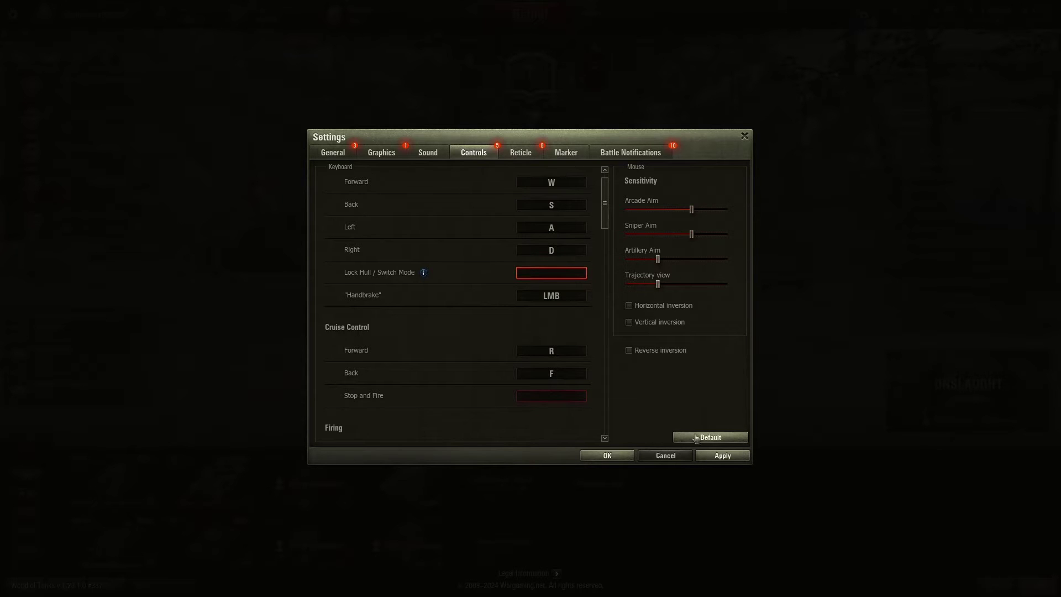
left_click(696, 437)
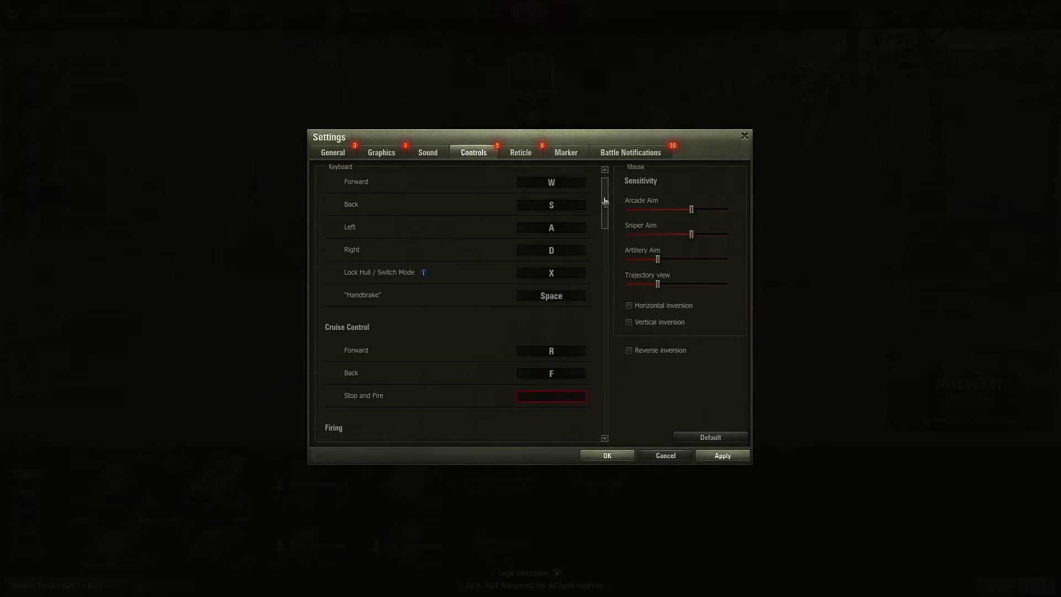
- Review the Cruise Control and Firing key bindings
scroll(604, 200, "down", 3)
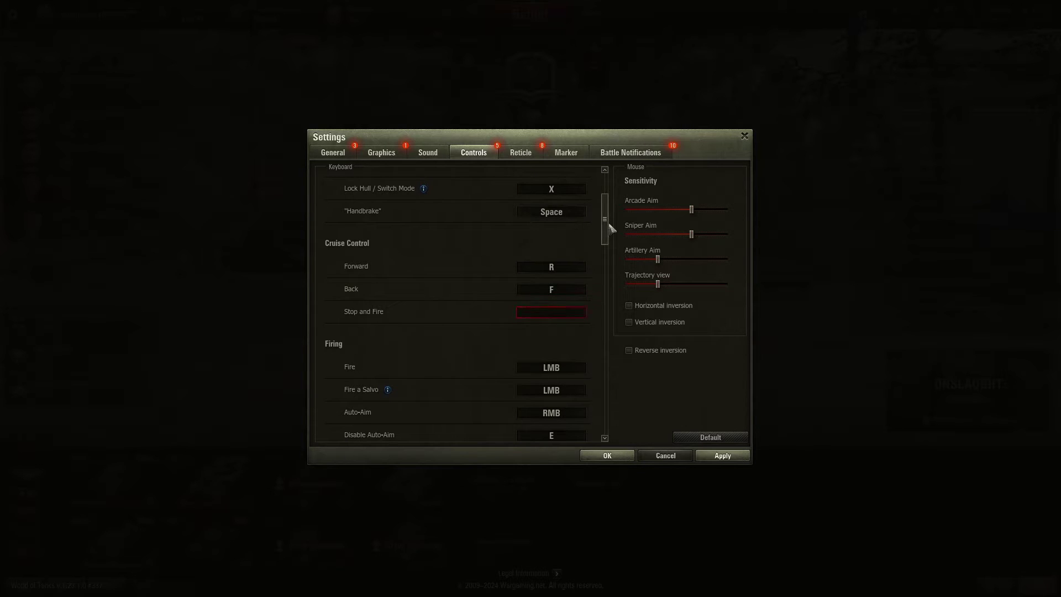
scroll(606, 229, "down", 3)
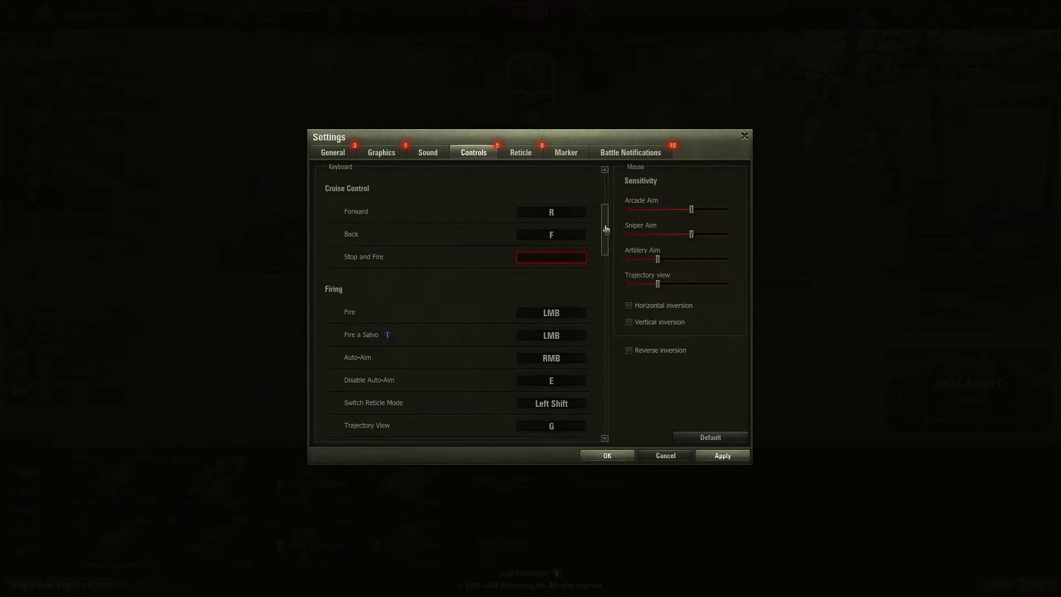
scroll(606, 229, "up", 2)
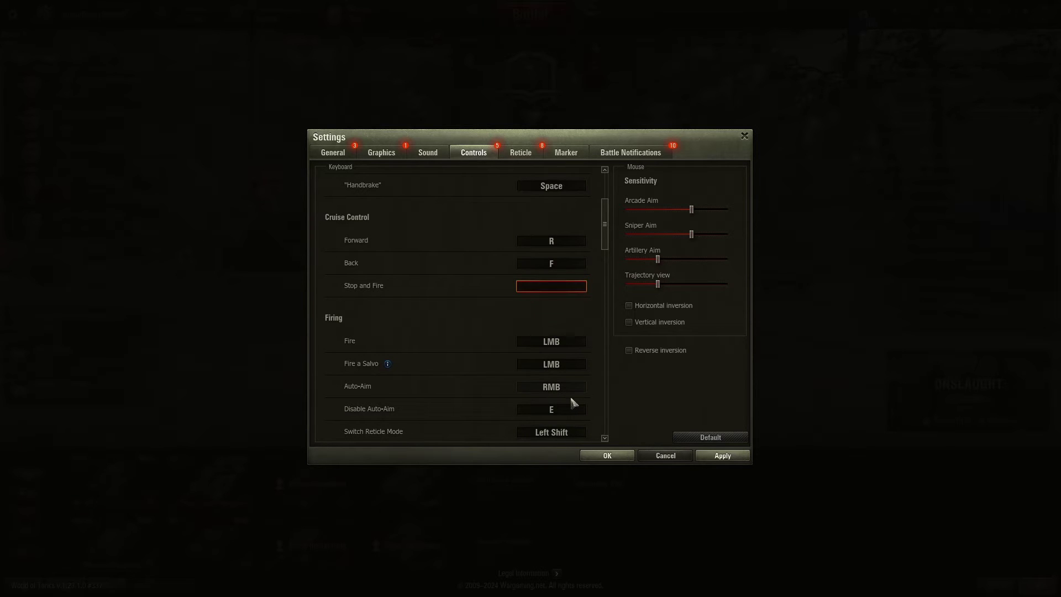
- Try assigning LMB to Stop and Fire and to Fire a Salvo, and restore the default controls
left_click(573, 368)
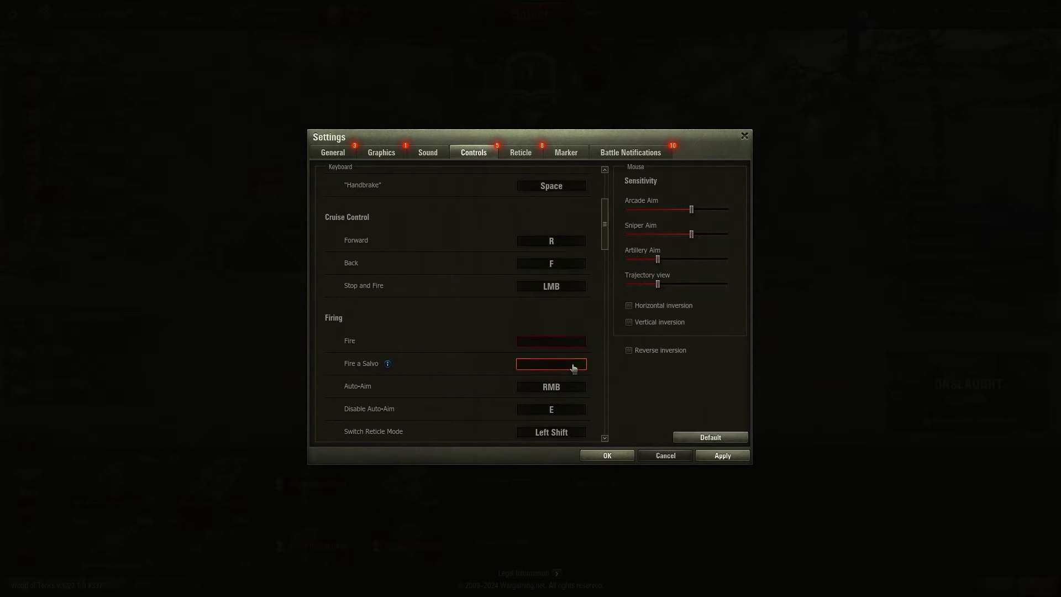
left_click(565, 348)
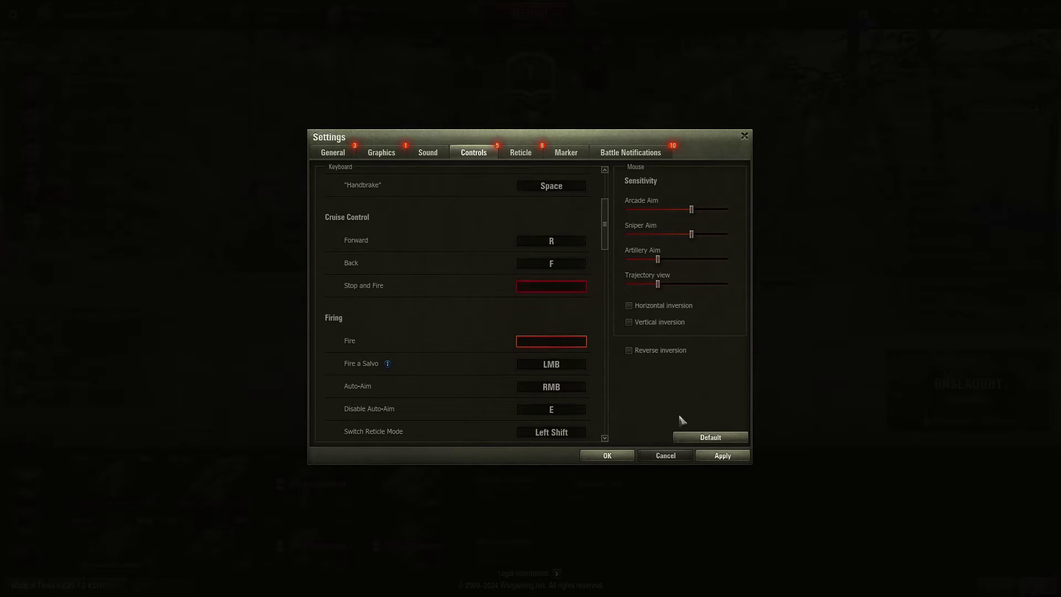
left_click(685, 439)
- Bind Fire a Salvo to MMB and Stop and Fire to RMB
left_click(567, 369)
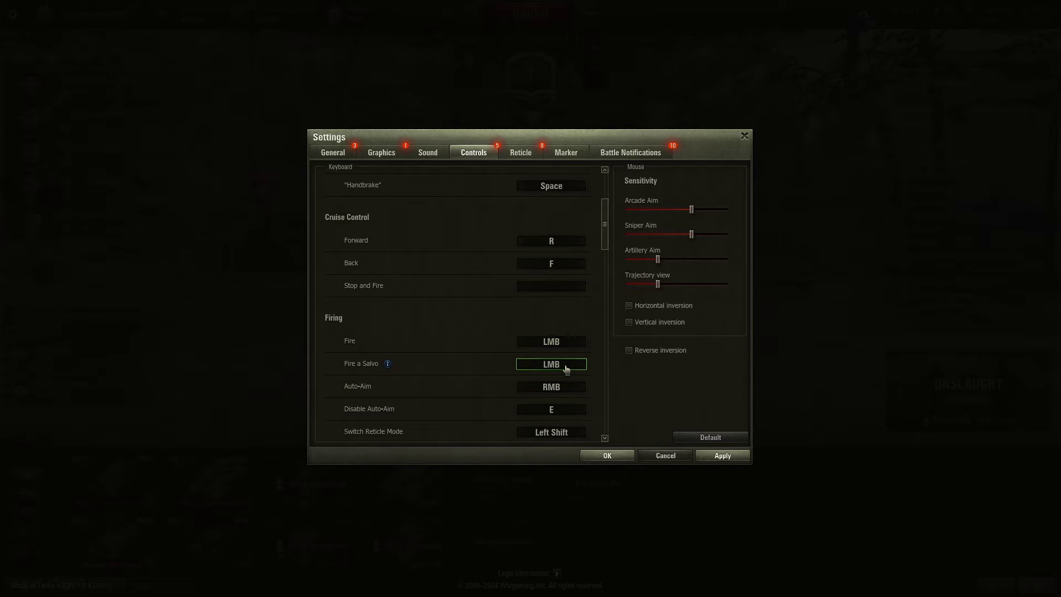
middle_click(566, 369)
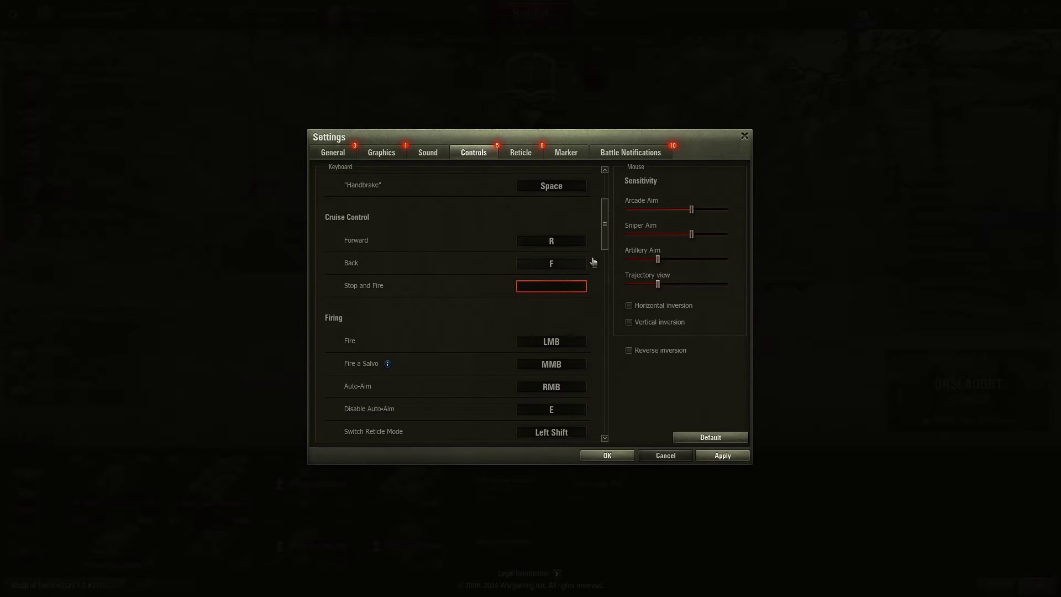
left_click(606, 236)
scroll(606, 241, "down", 2)
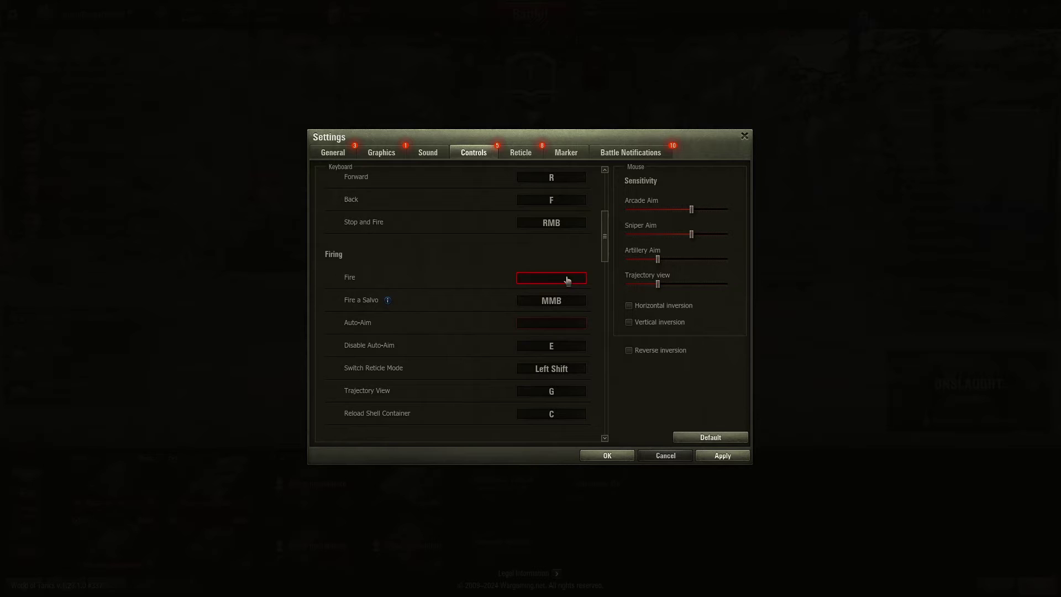
scroll(568, 280, "down", 3)
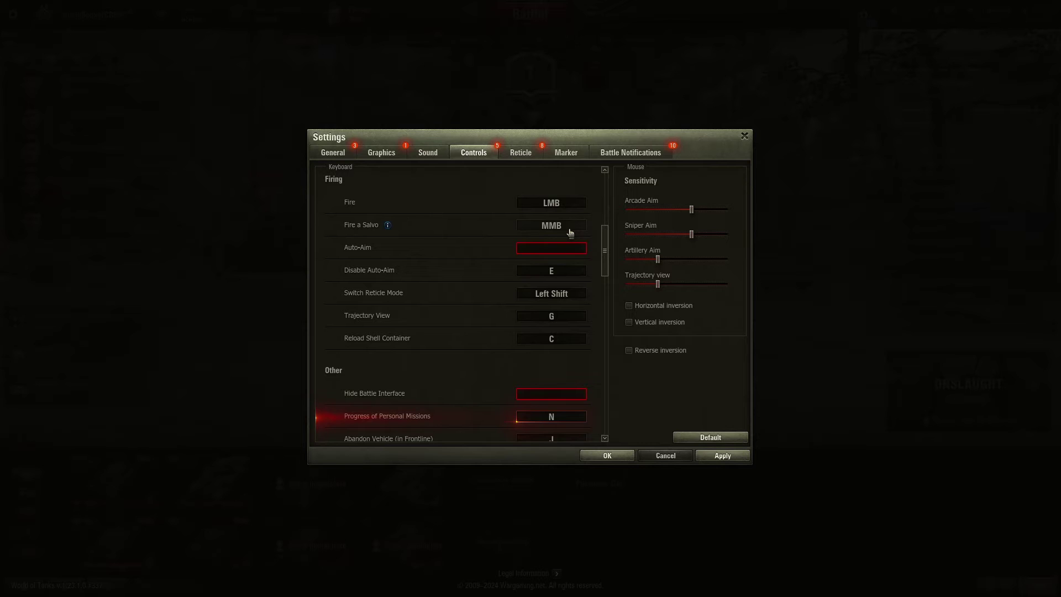
left_click(571, 233)
left_click(571, 232)
left_click(570, 232)
left_click(570, 233)
left_click(571, 233)
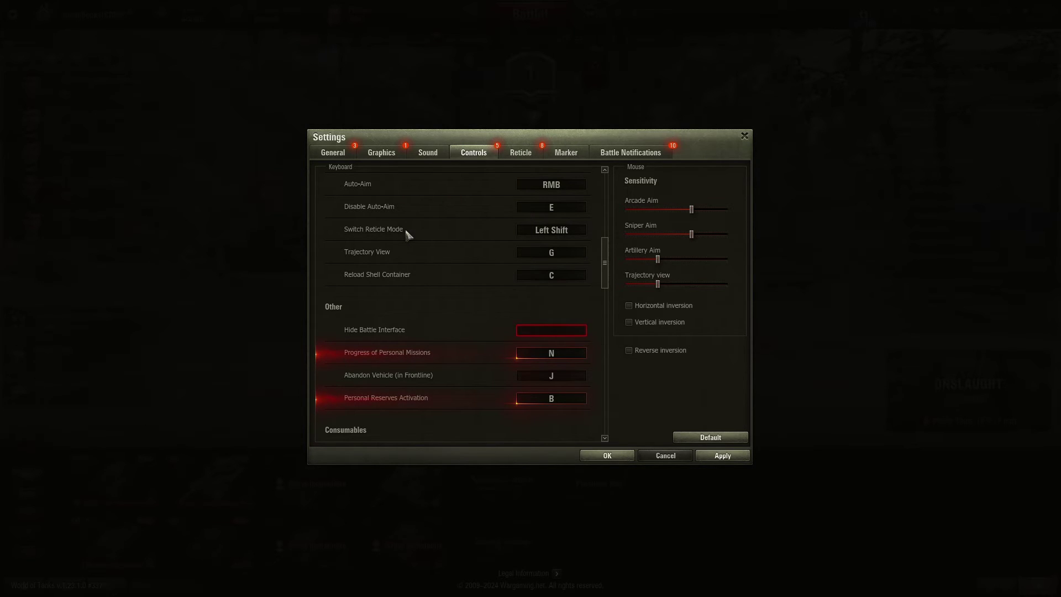
- Review the reticle settings for the Arcade, Sniper, Artillery and Outlining modes
left_click(529, 154)
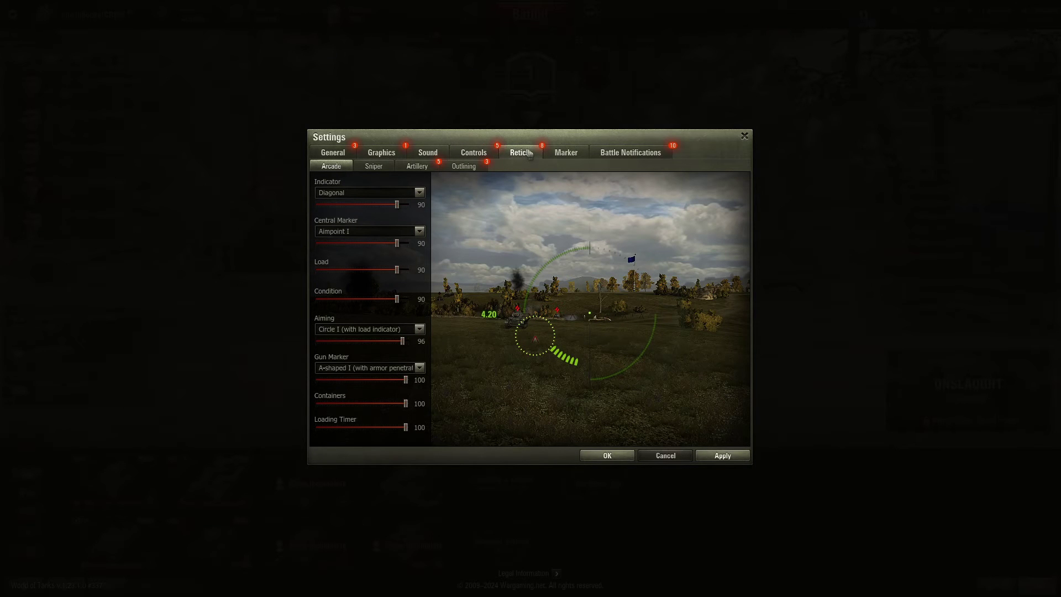
left_click(384, 169)
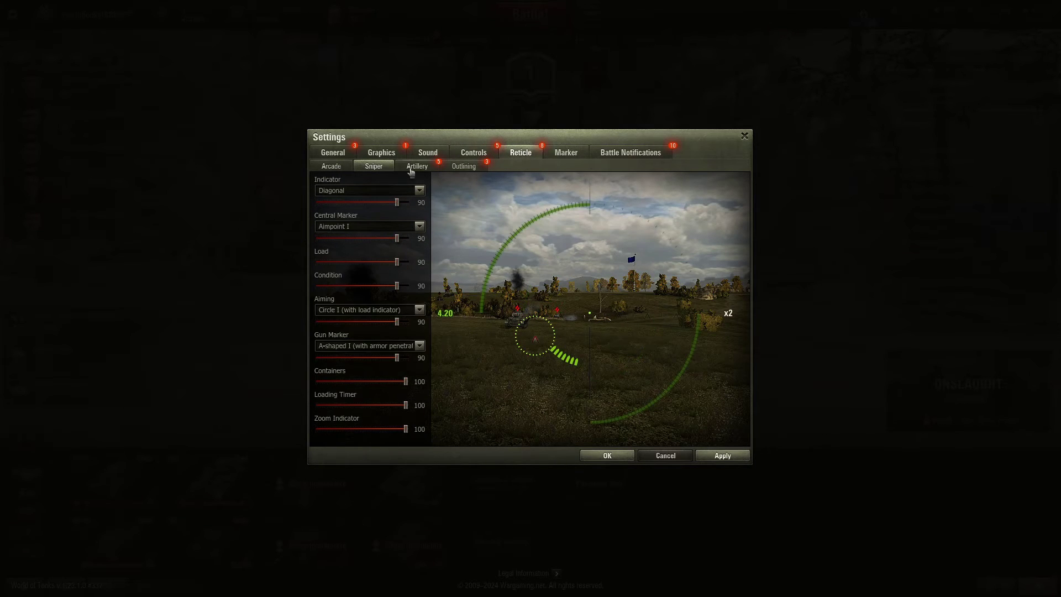
left_click(335, 167)
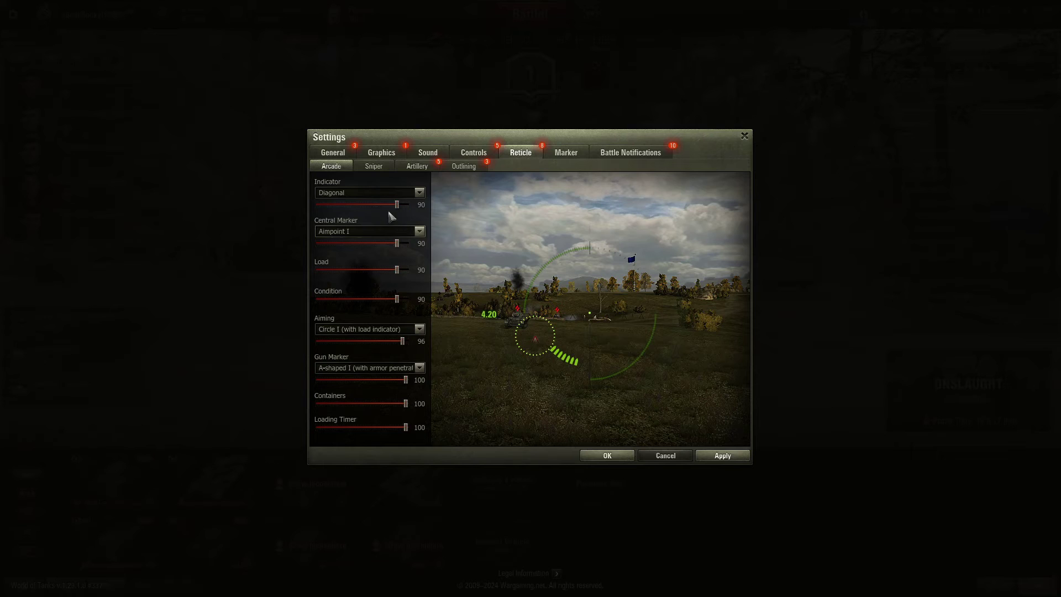
left_click(461, 167)
left_click(399, 171)
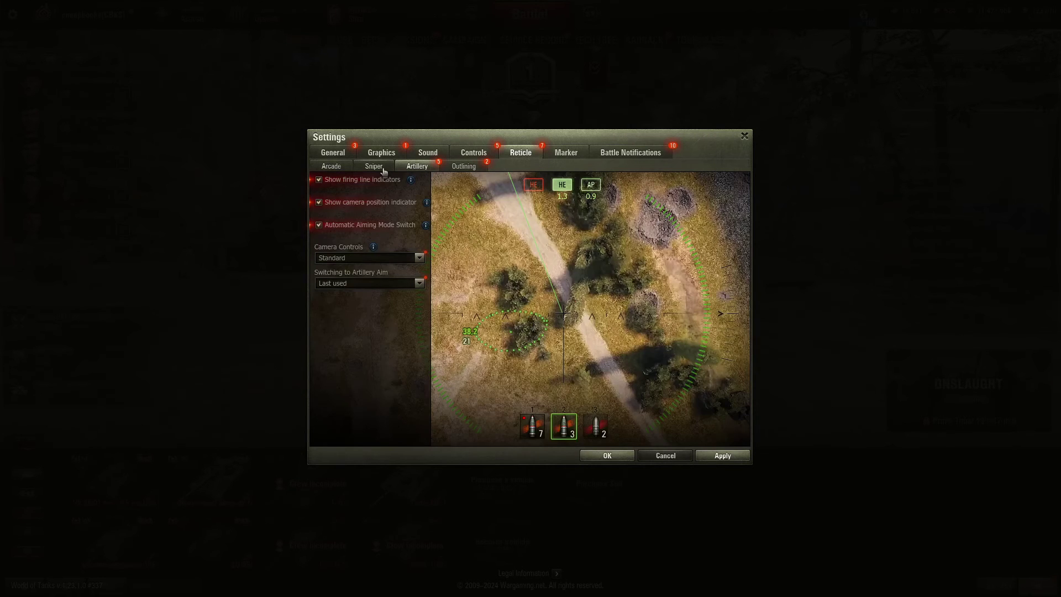
left_click(382, 170)
left_click(331, 167)
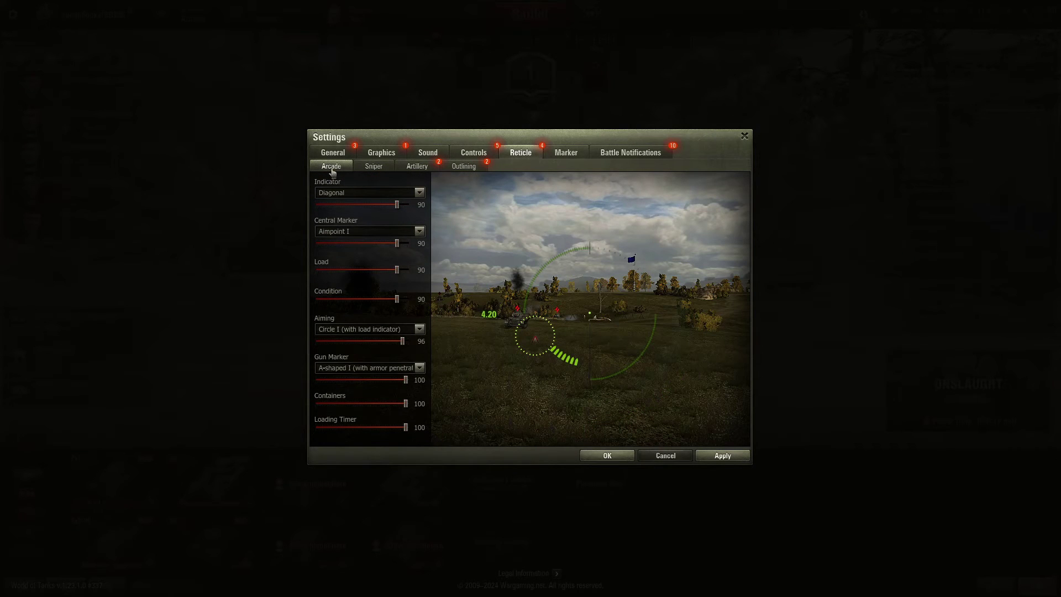
- Try the Circle II (with shifting load indicator) aiming style for the Arcade reticle and revert to Circle I (with load indicator)
left_click(368, 333)
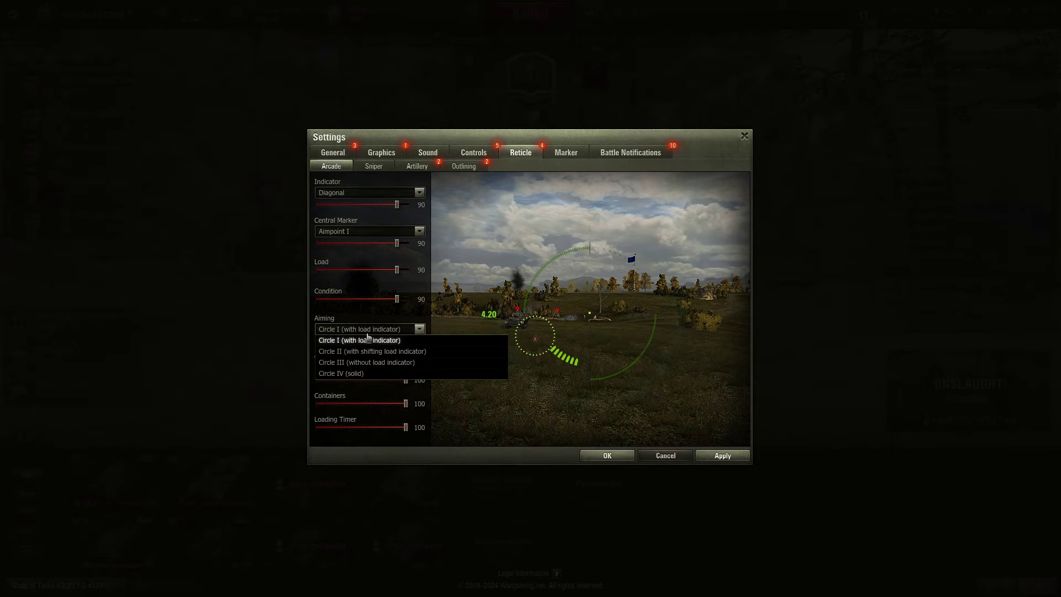
left_click(366, 352)
left_click(366, 330)
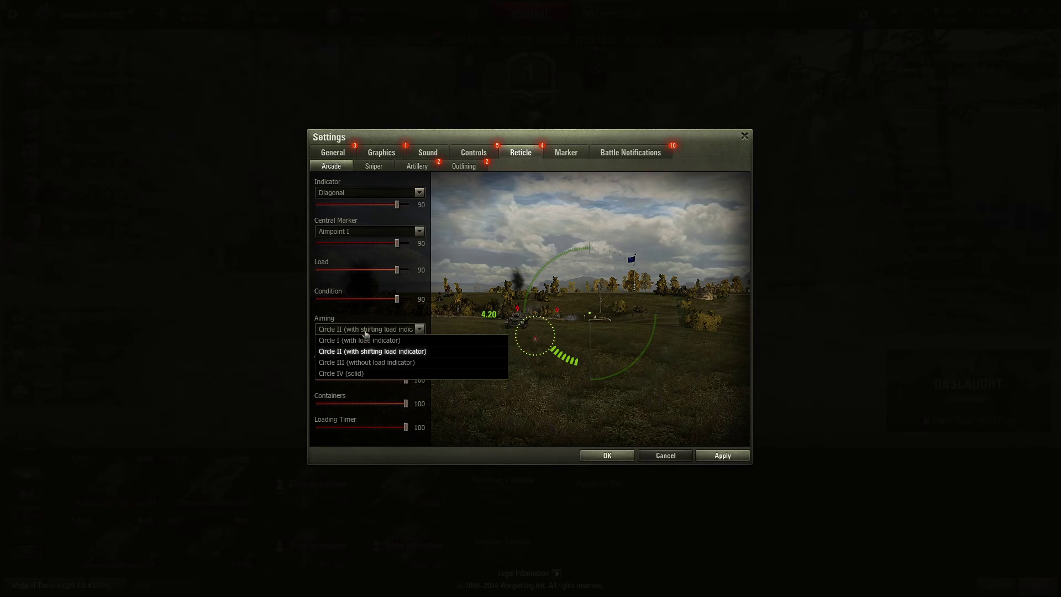
left_click(365, 341)
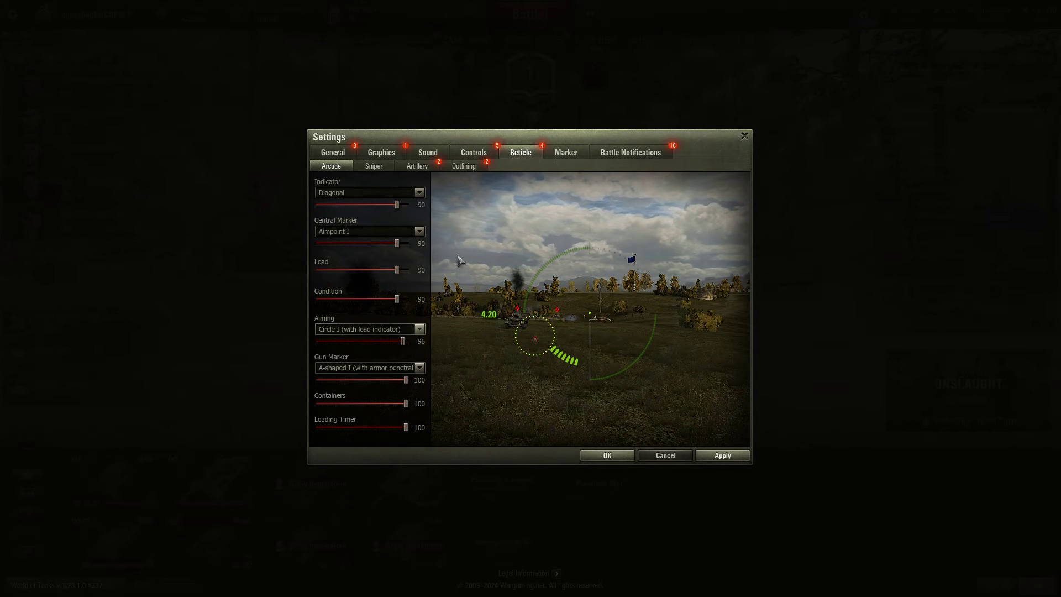
- Try rebinding Trajectory View and Reload Shell Container to LMB in the control settings, and restore the defaults
left_click(467, 159)
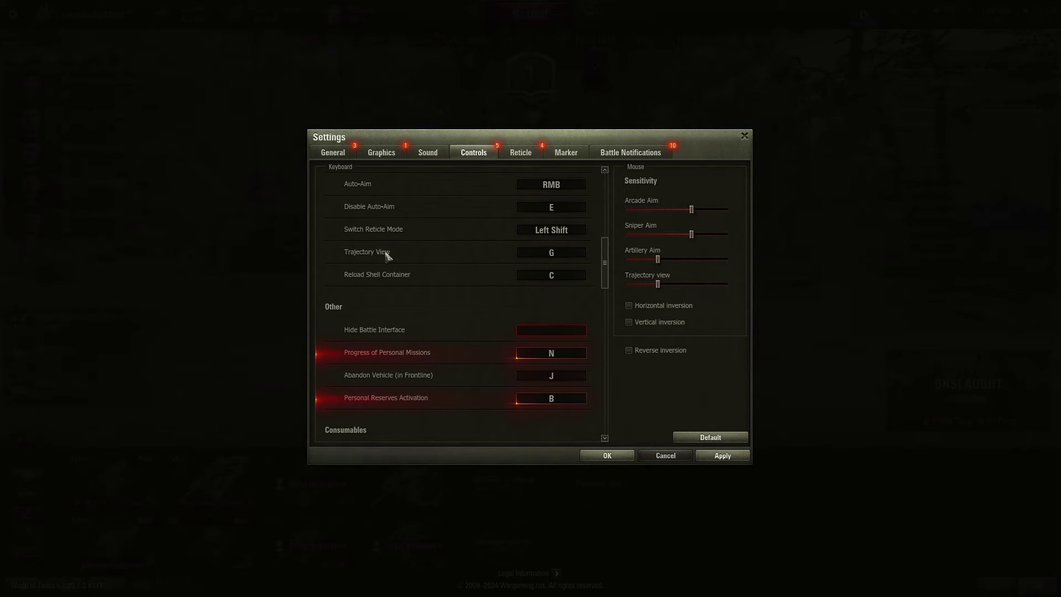
left_click(547, 254)
left_click(566, 279)
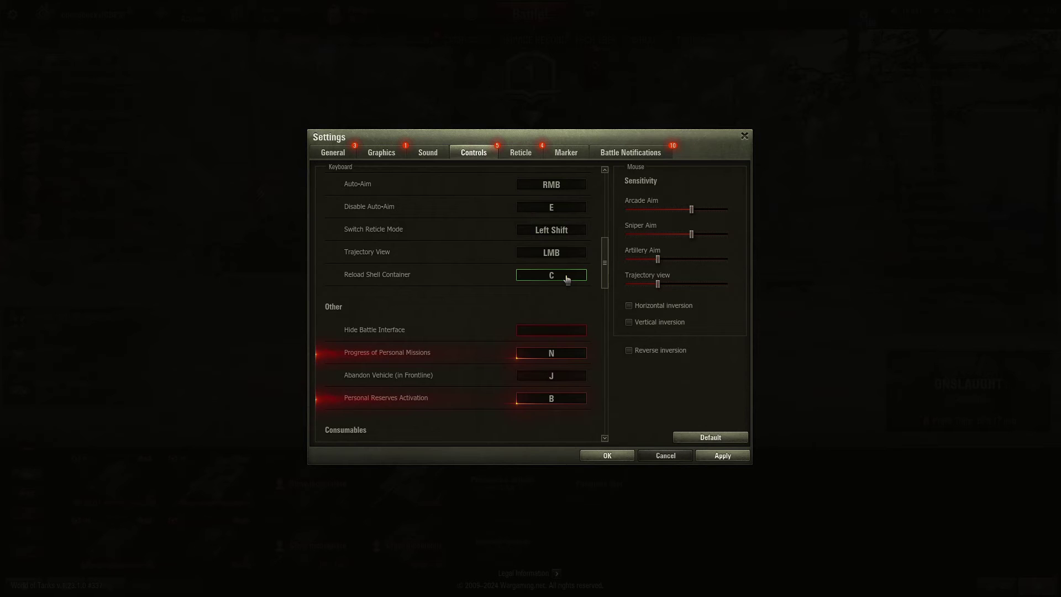
left_click_drag(603, 249, 596, 268)
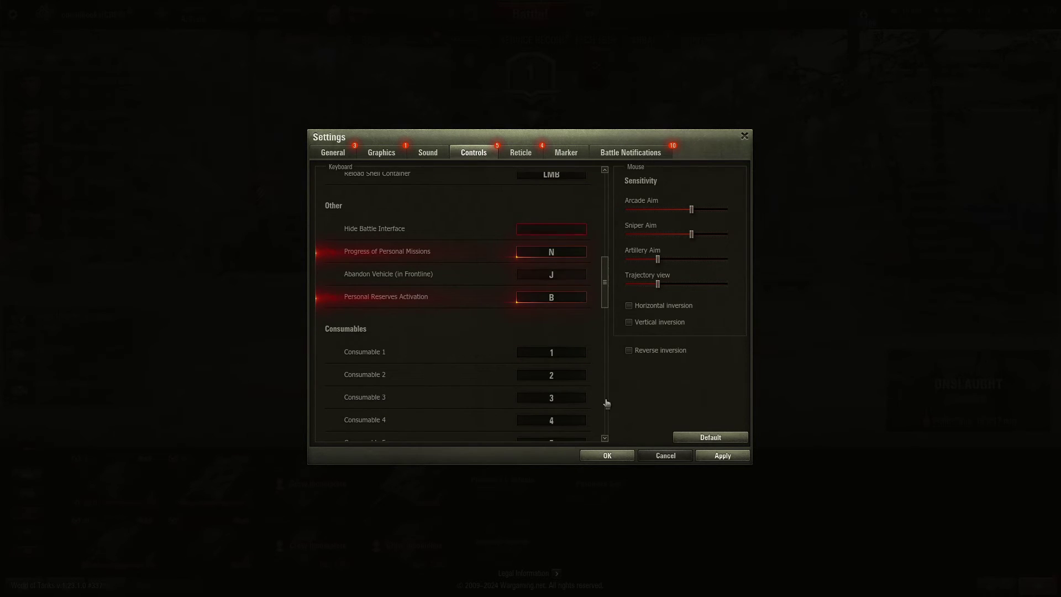
left_click(692, 439)
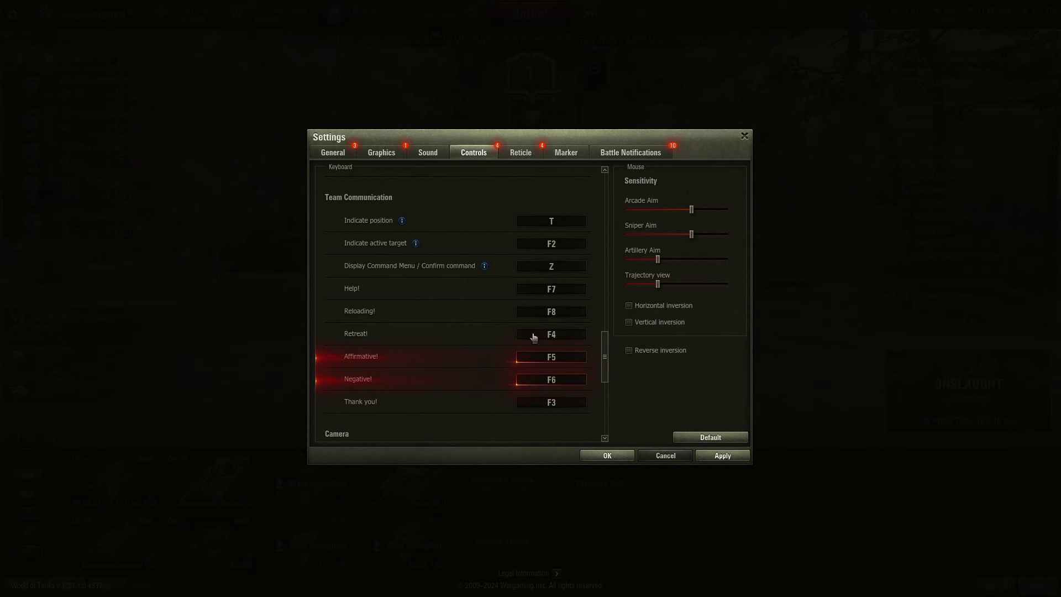
- Review the Team Communication, Camera, Voice Chat and Minimap key bindings
left_click_drag(604, 345, 604, 356)
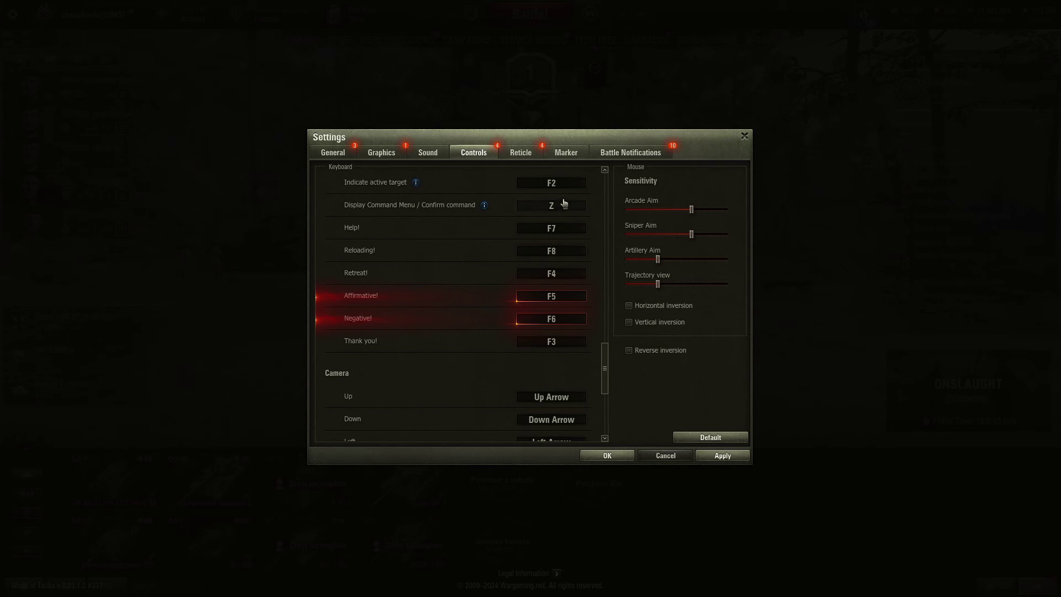
scroll(594, 368, "down", 5)
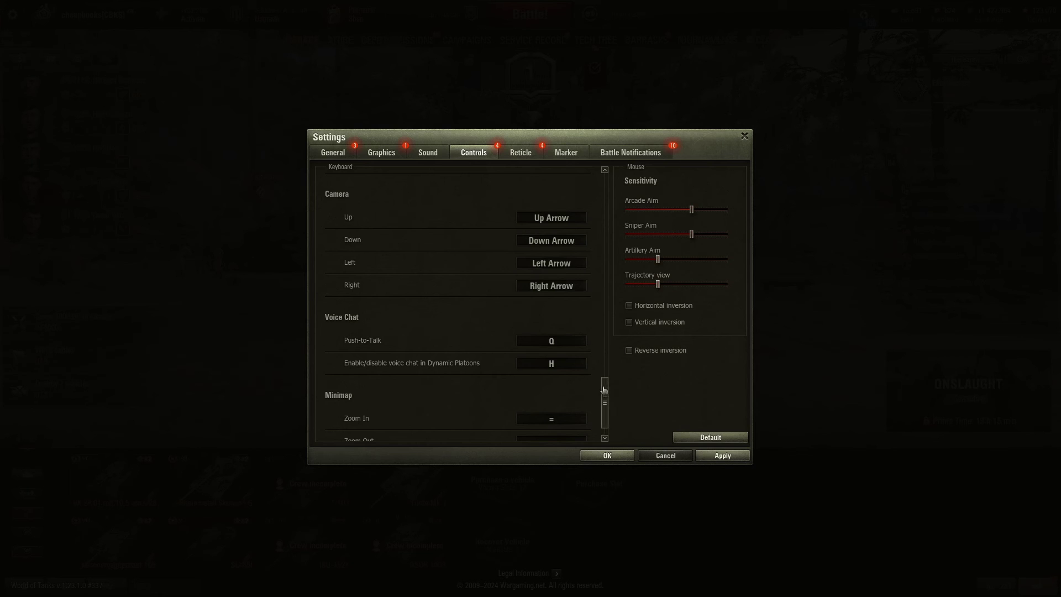
scroll(605, 393, "down", 1)
scroll(604, 392, "down", 2)
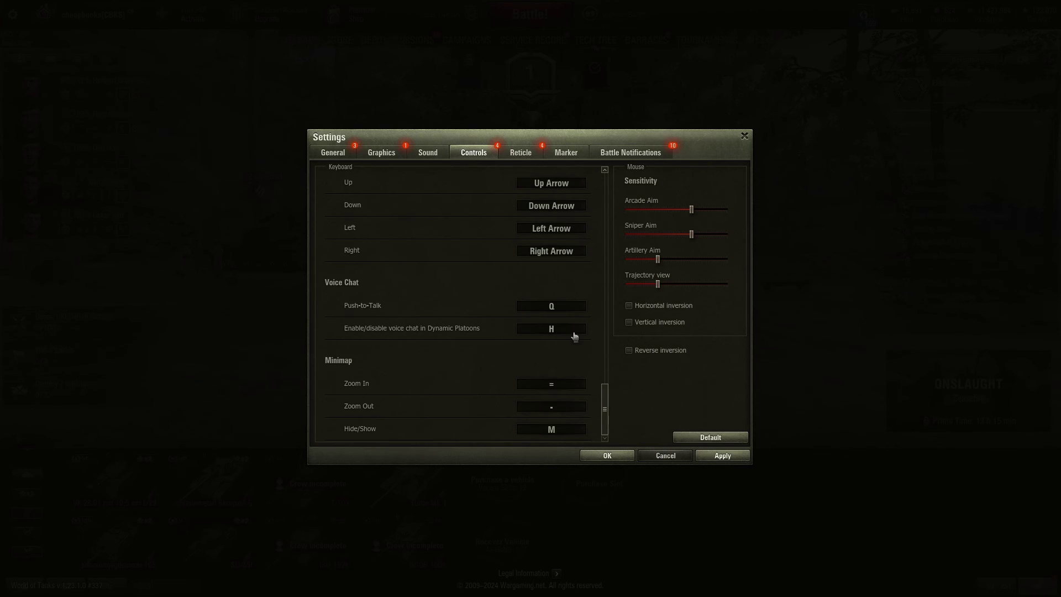
left_click(565, 390)
left_click(571, 434)
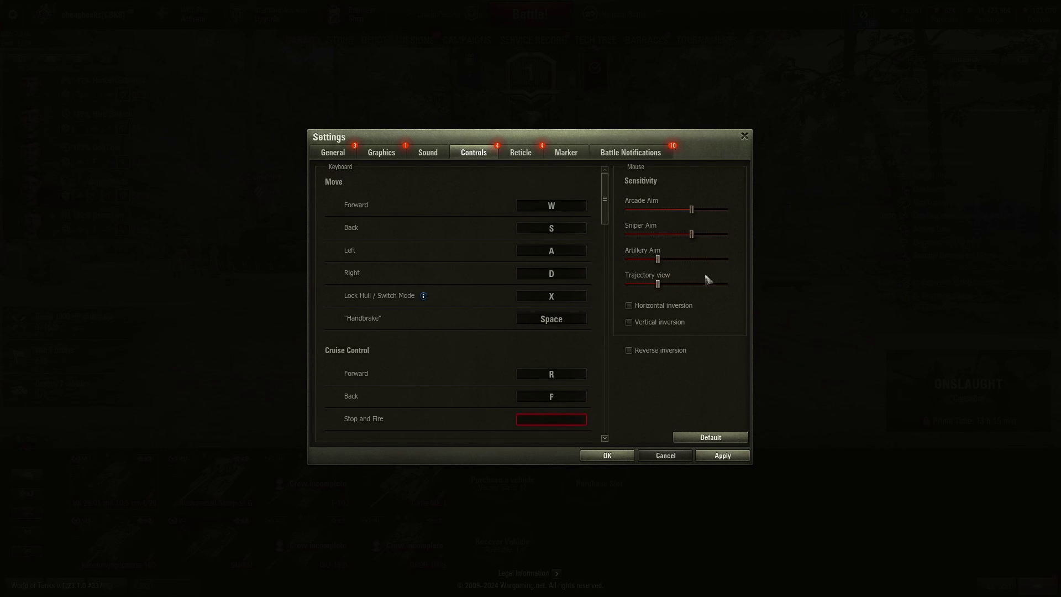
- Examine the horizontal, vertical and reverse inversion options for the mouse
left_click(685, 308)
left_click(673, 311)
left_click(665, 327)
left_click(663, 354)
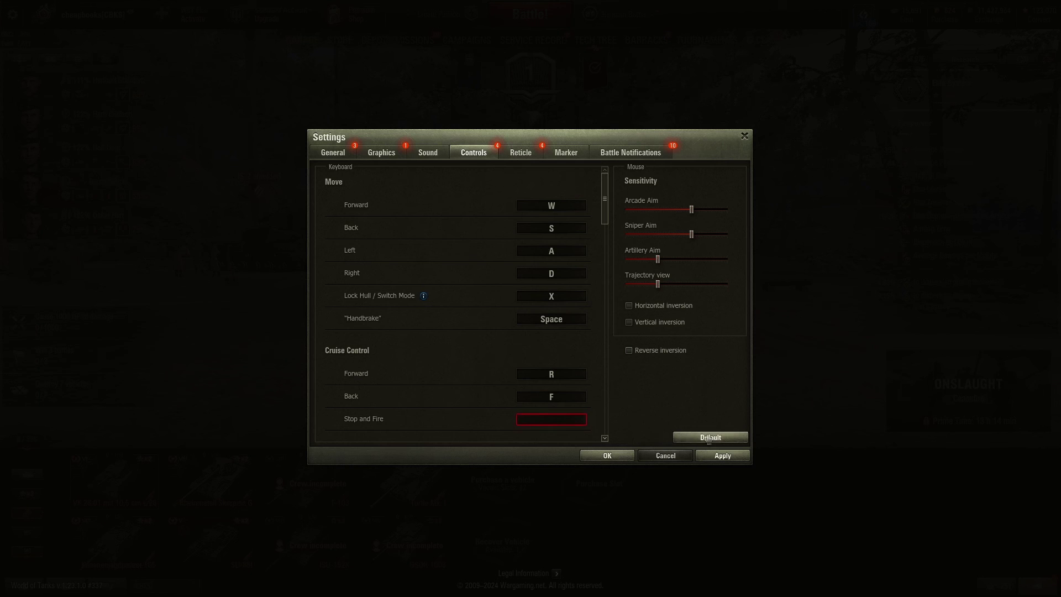
- Reset the controls to their defaults and close the settings without saving any changes
left_click(708, 438)
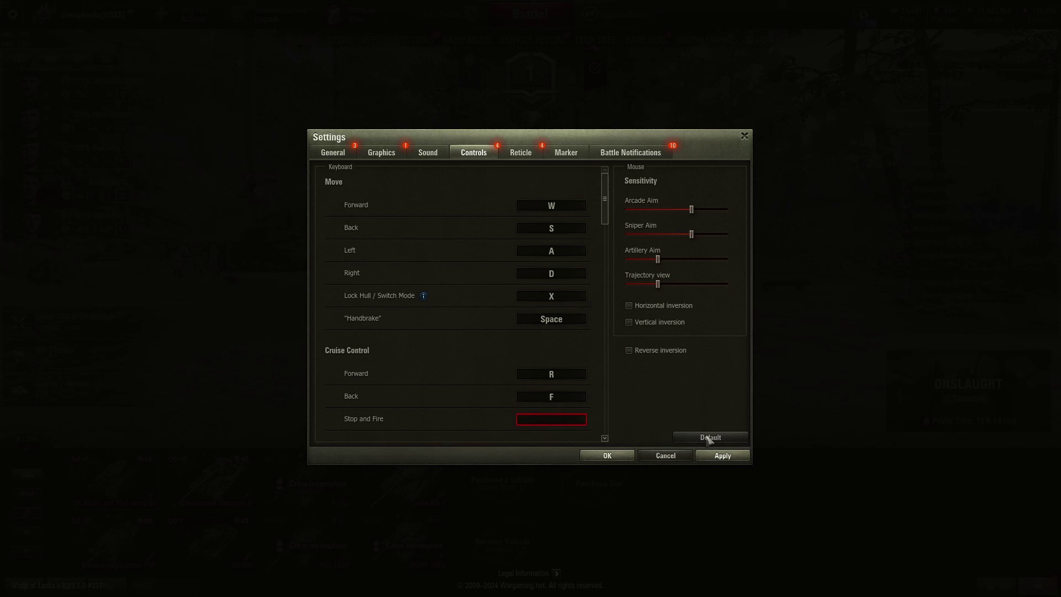
left_click(666, 456)
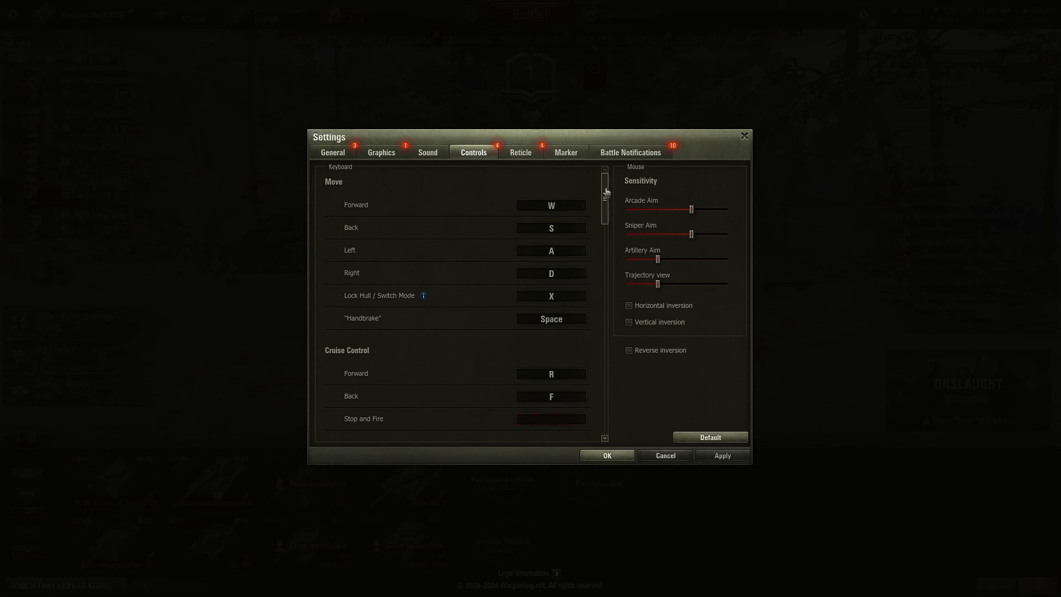
mouse_move(605, 193)
left_mouse_down()
mouse_move(599, 223)
mouse_move(600, 191)
left_mouse_up()
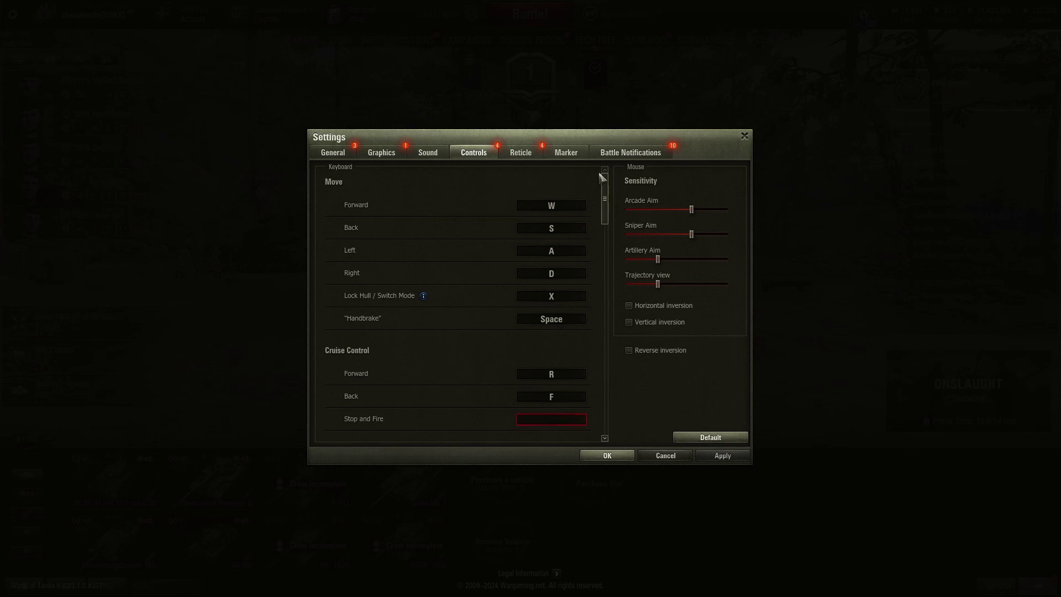
left_click(677, 456)
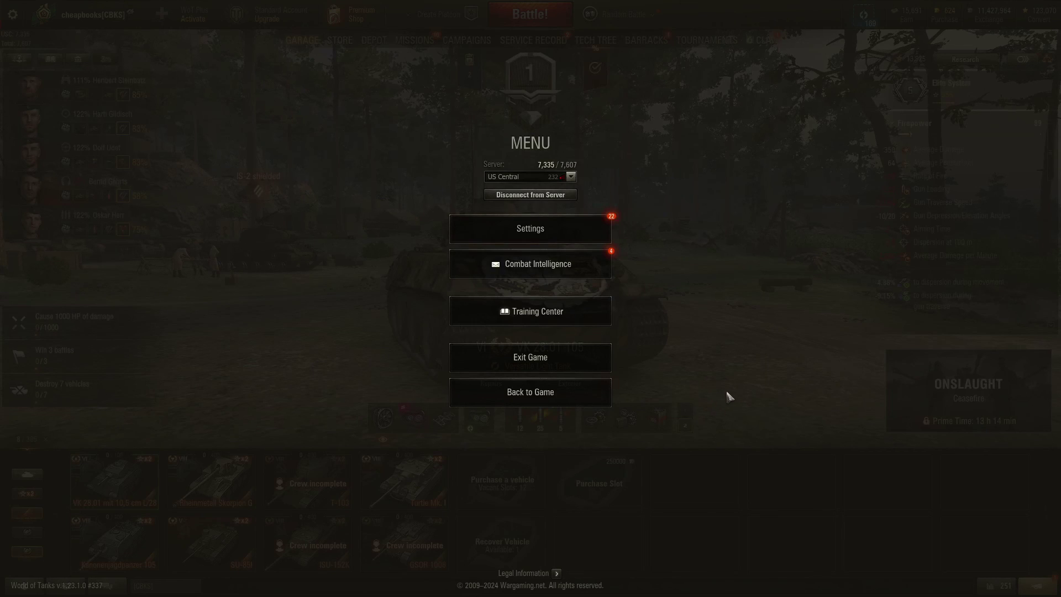